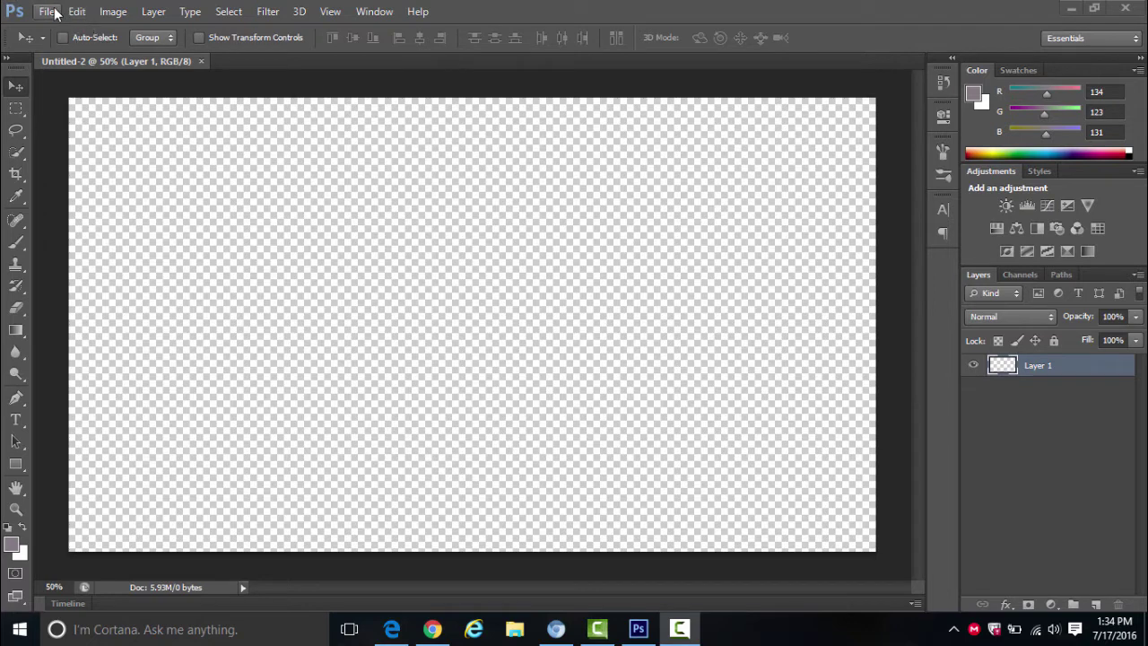
Step: Place abstract-art-brushes.jpg into the document
click(46, 11)
click(413, 177)
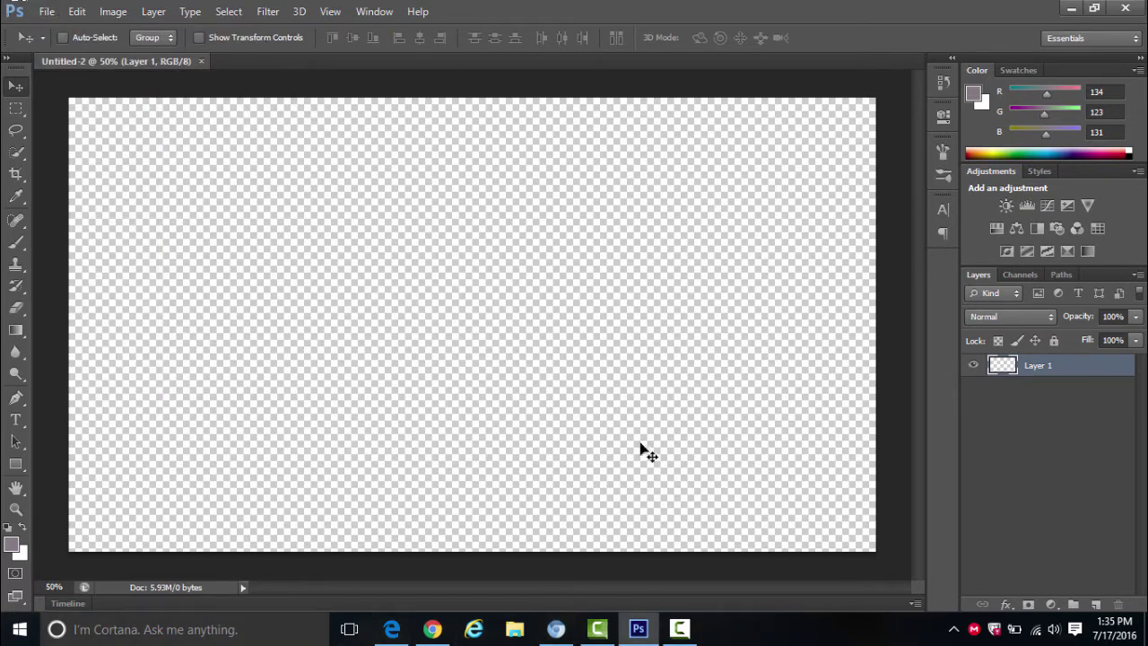
click(52, 9)
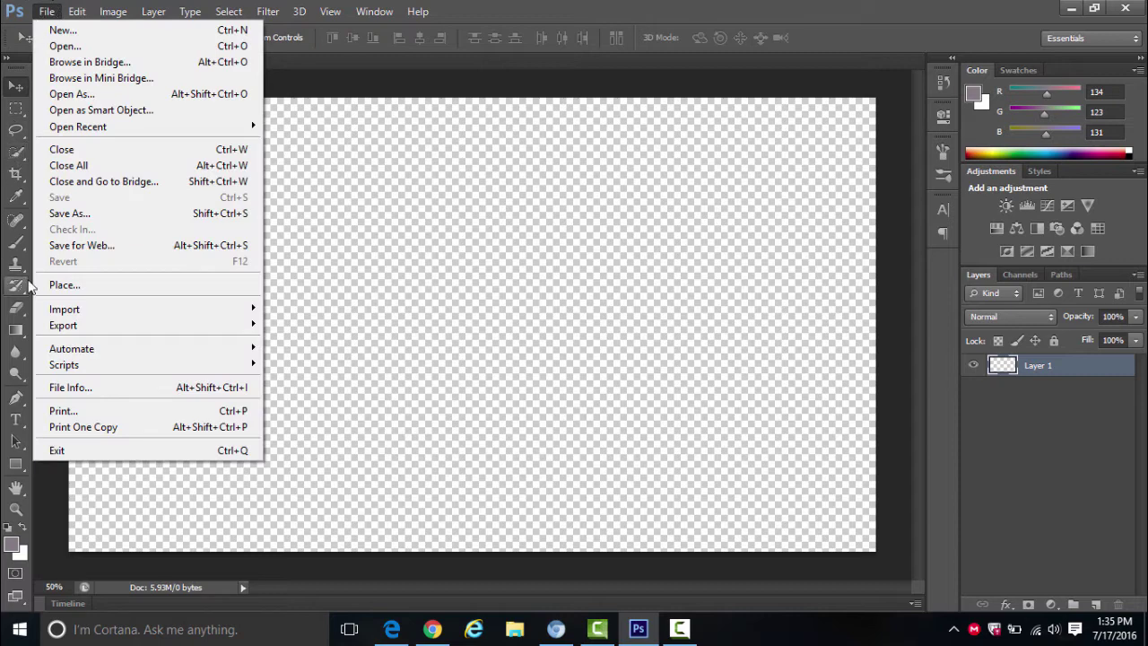
click(94, 287)
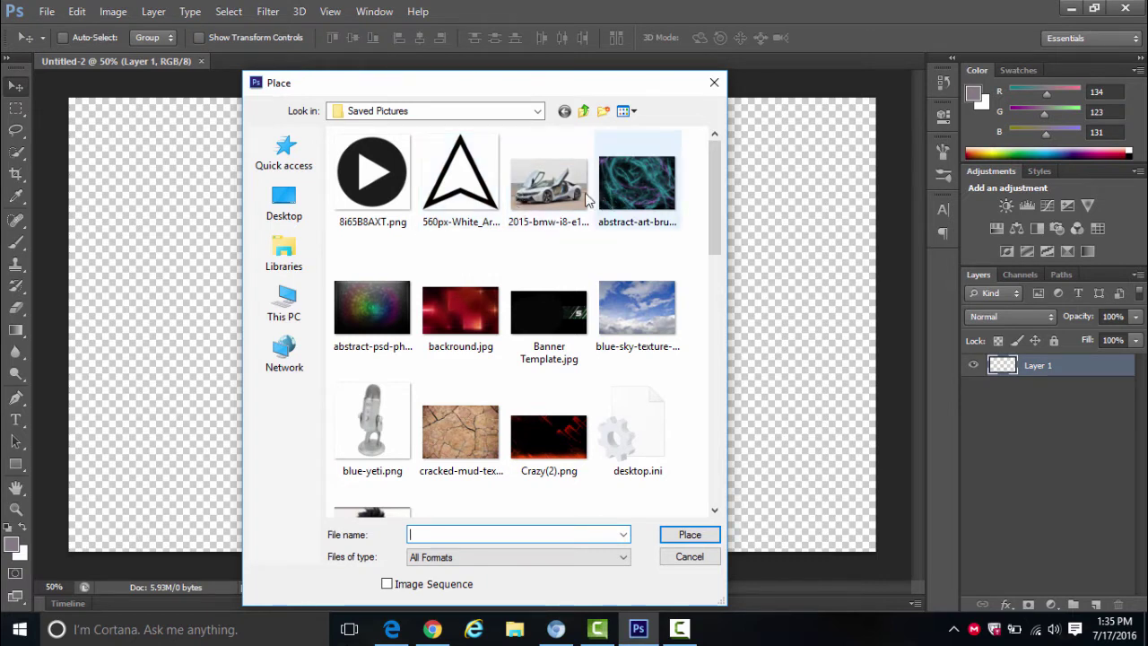
click(659, 211)
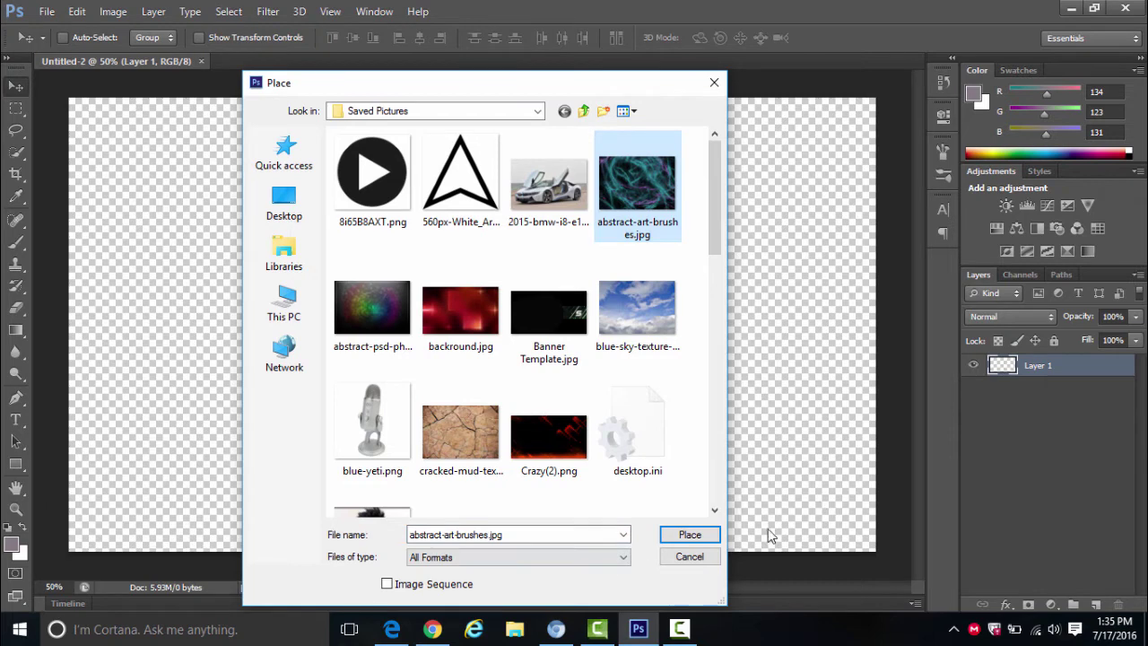
click(715, 536)
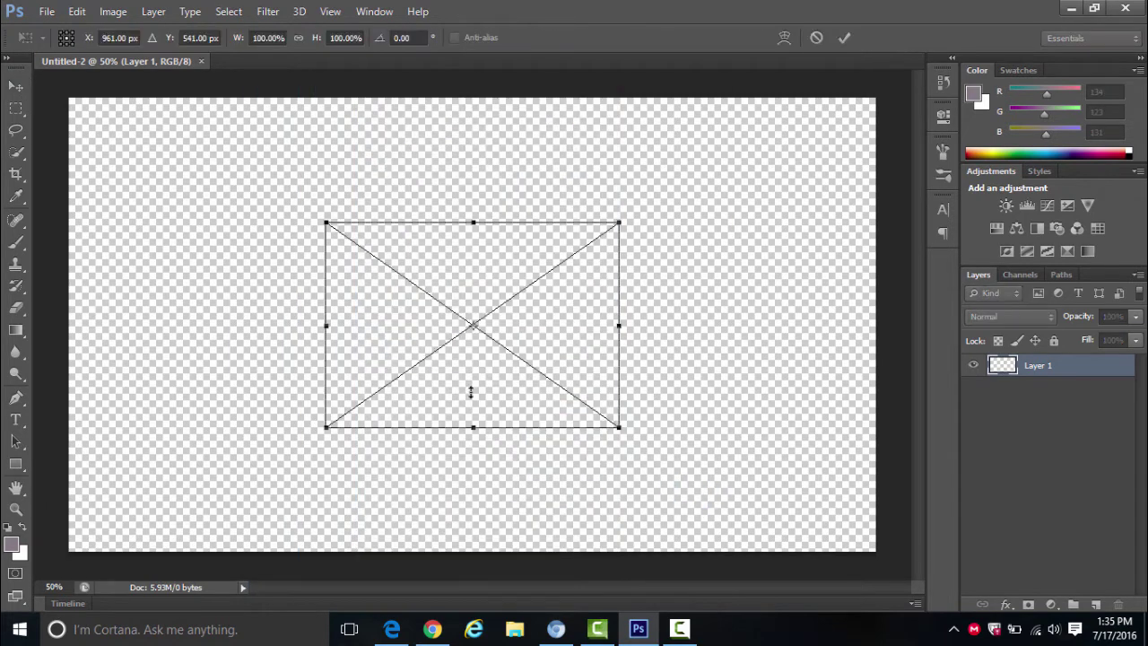
Step: Move the brush image to the top-left and scale it to fill the canvas
mouse_move(383, 323)
mouse_down()
mouse_move(350, 289)
mouse_move(86, 172)
mouse_move(129, 212)
mouse_move(124, 184)
mouse_up()
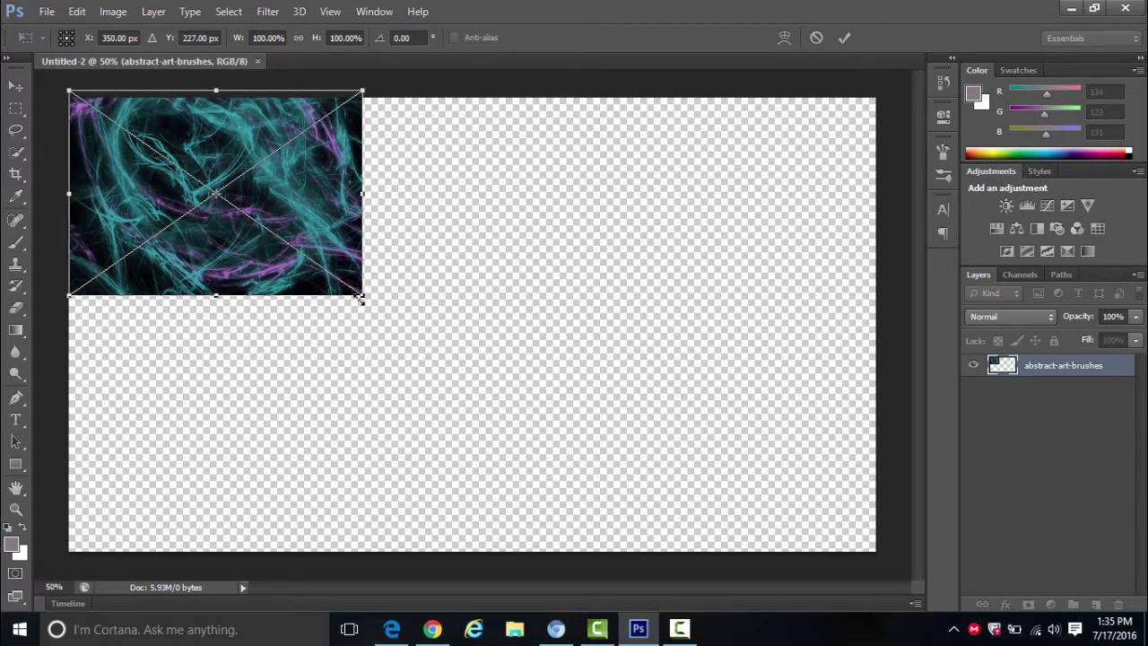
drag(363, 295, 899, 581)
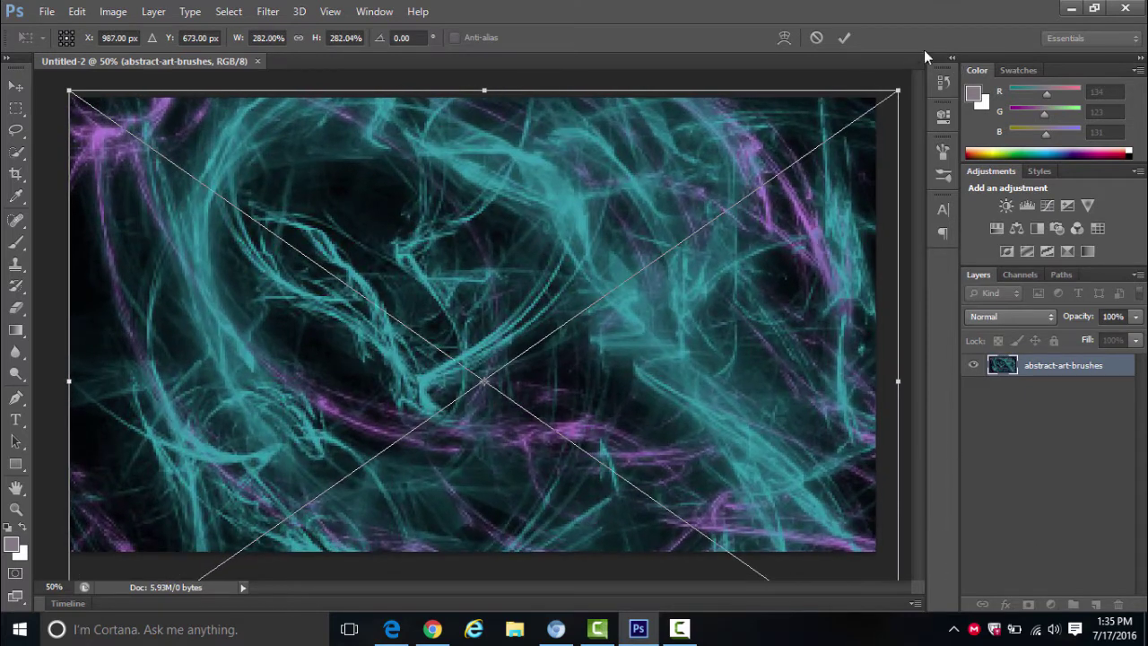
click(844, 38)
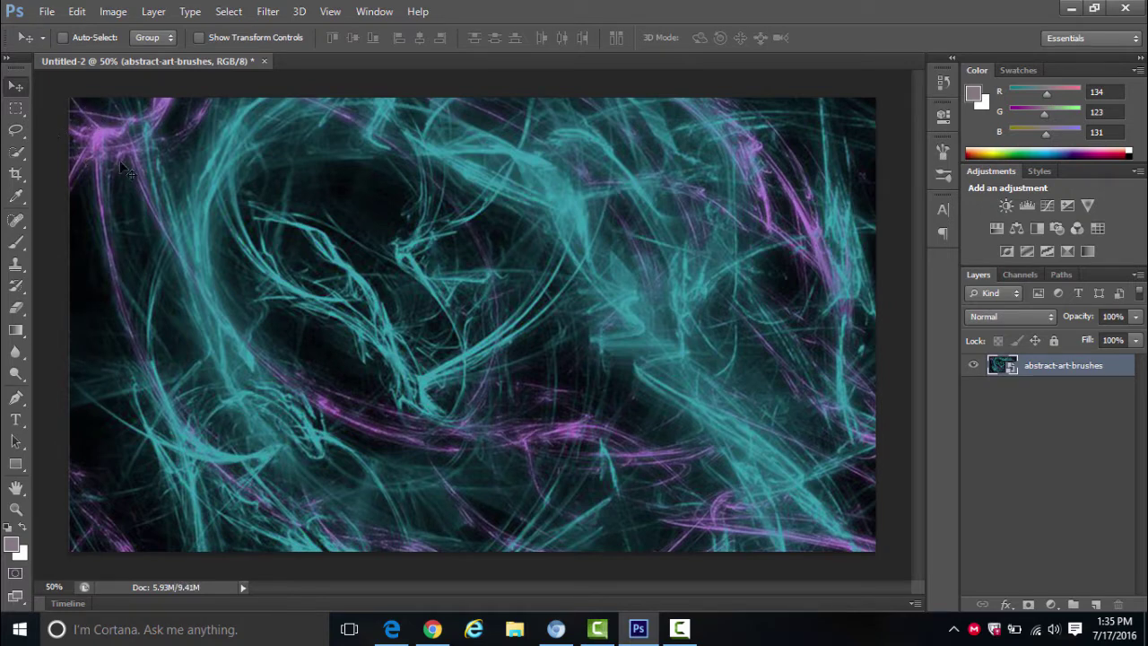
click(47, 11)
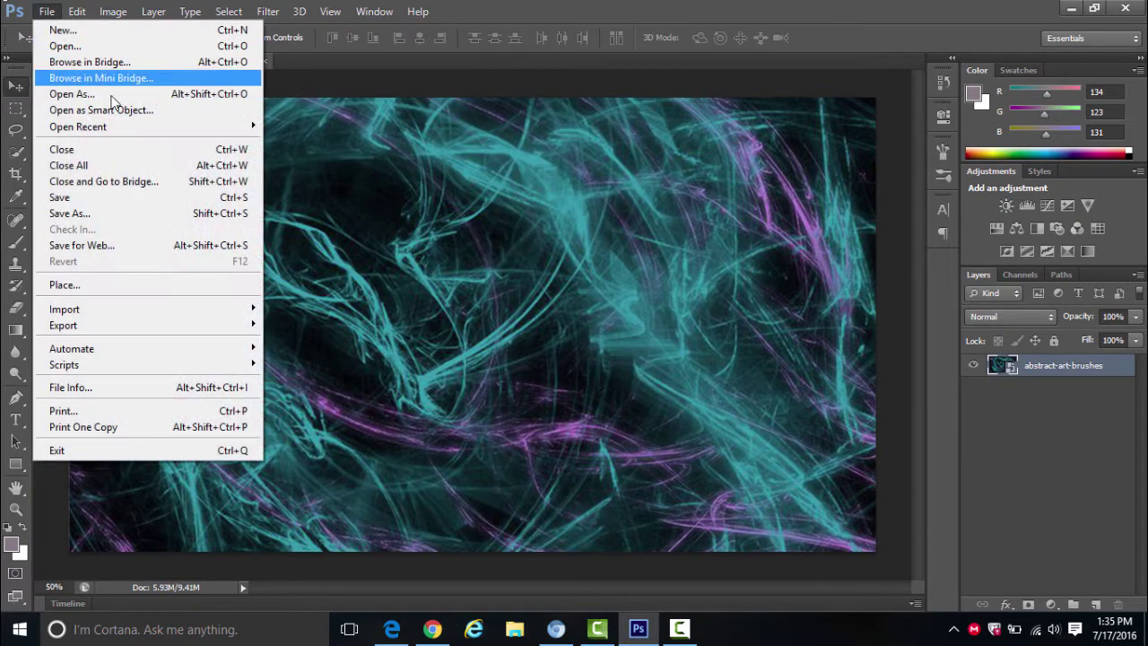
Step: Place cracked-mud-texture-photoshop-textures.jpg, moved top-left and scaled to cover the canvas
click(114, 283)
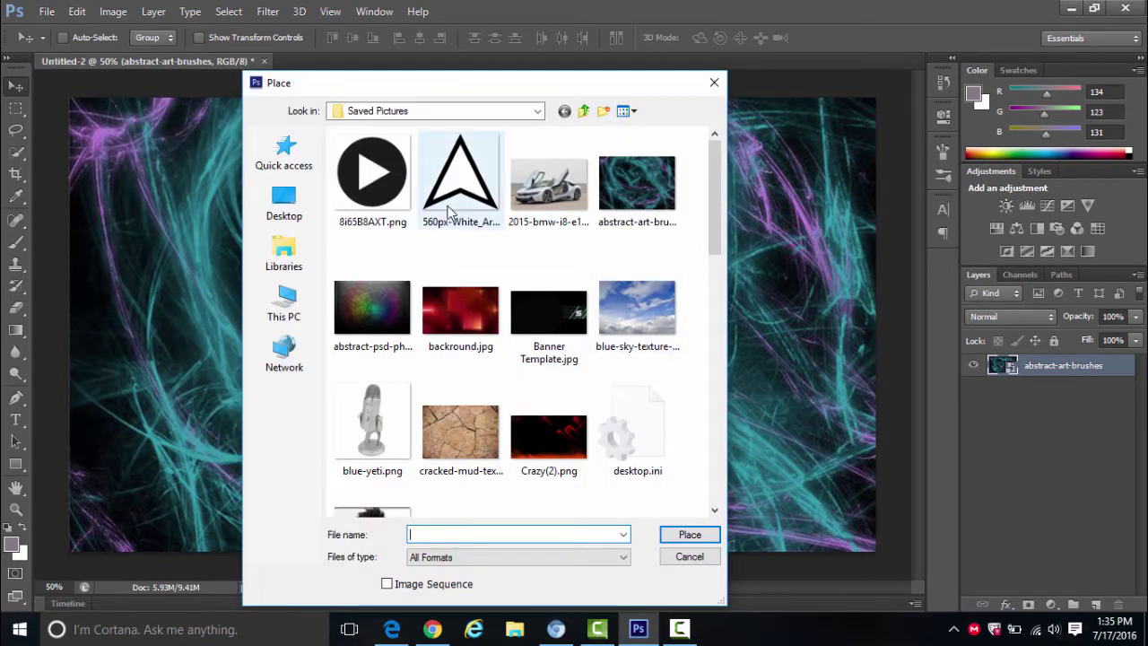
click(461, 453)
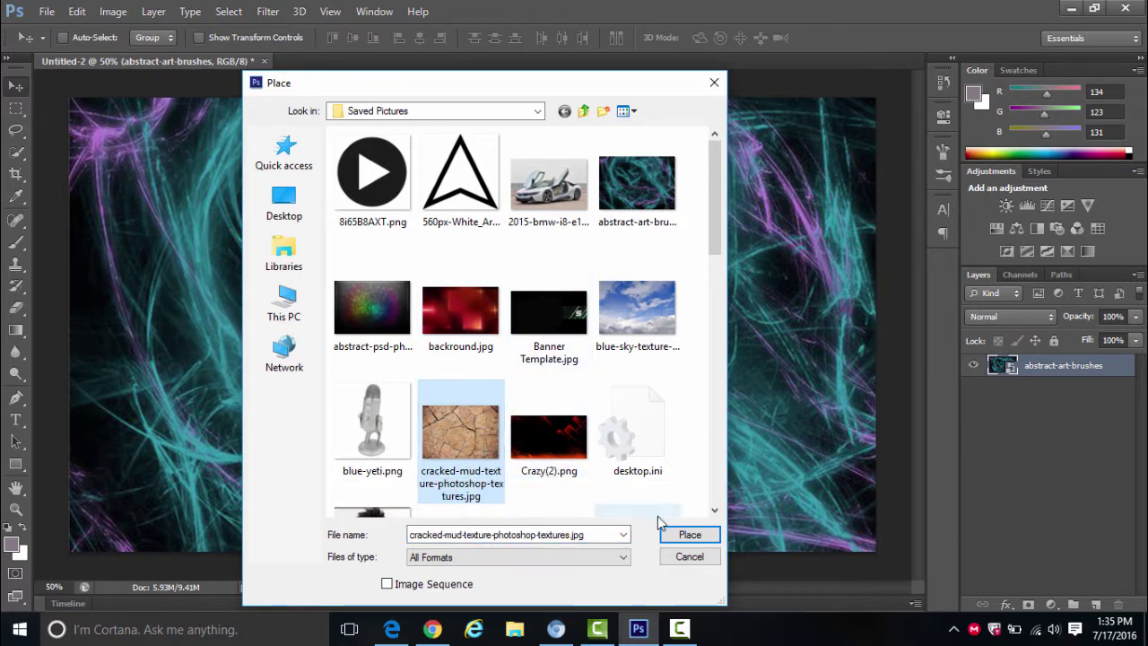
click(693, 534)
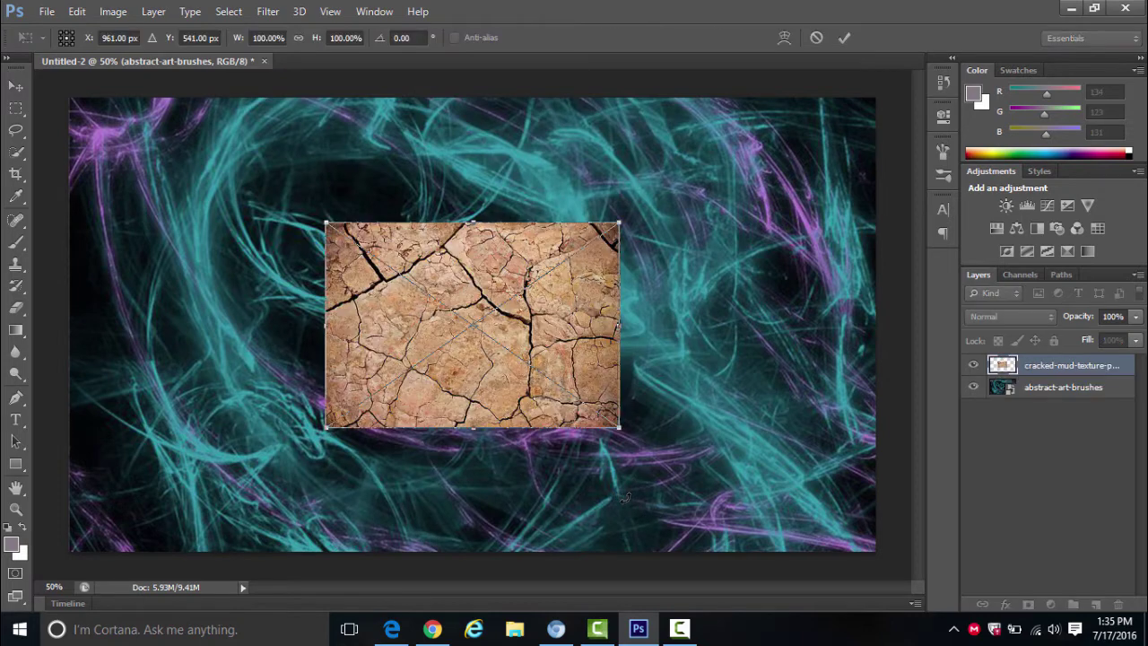
drag(483, 355, 192, 222)
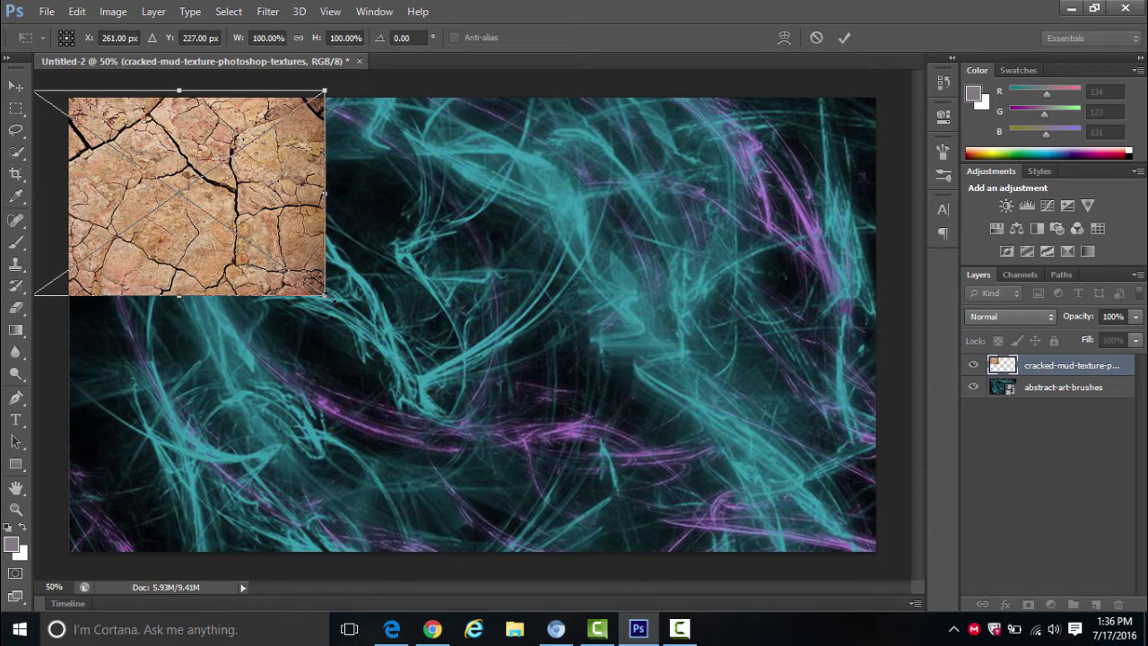
drag(334, 301, 898, 579)
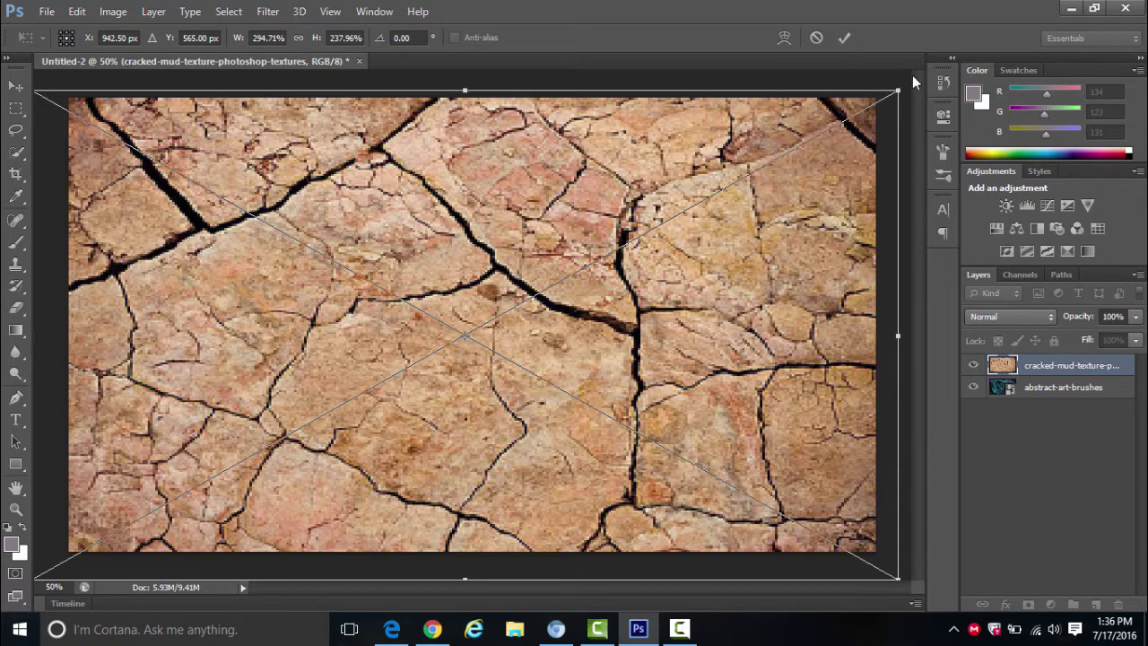
click(844, 40)
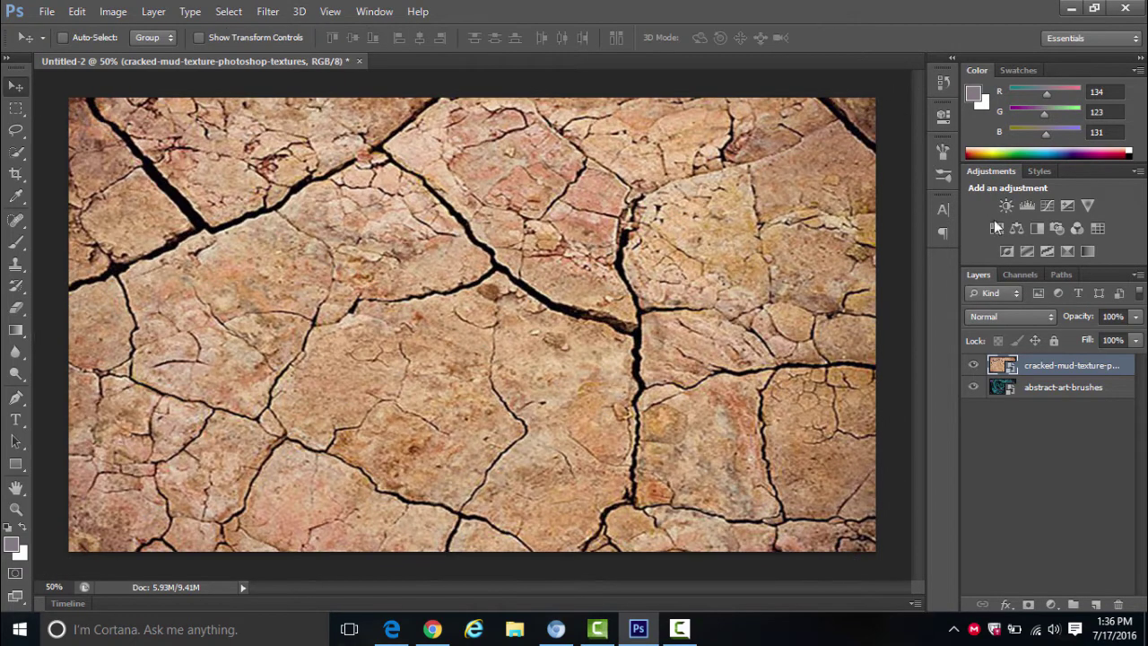
Step: Add a Black & White adjustment over the mud texture and merge both with Ctrl+E
click(1042, 228)
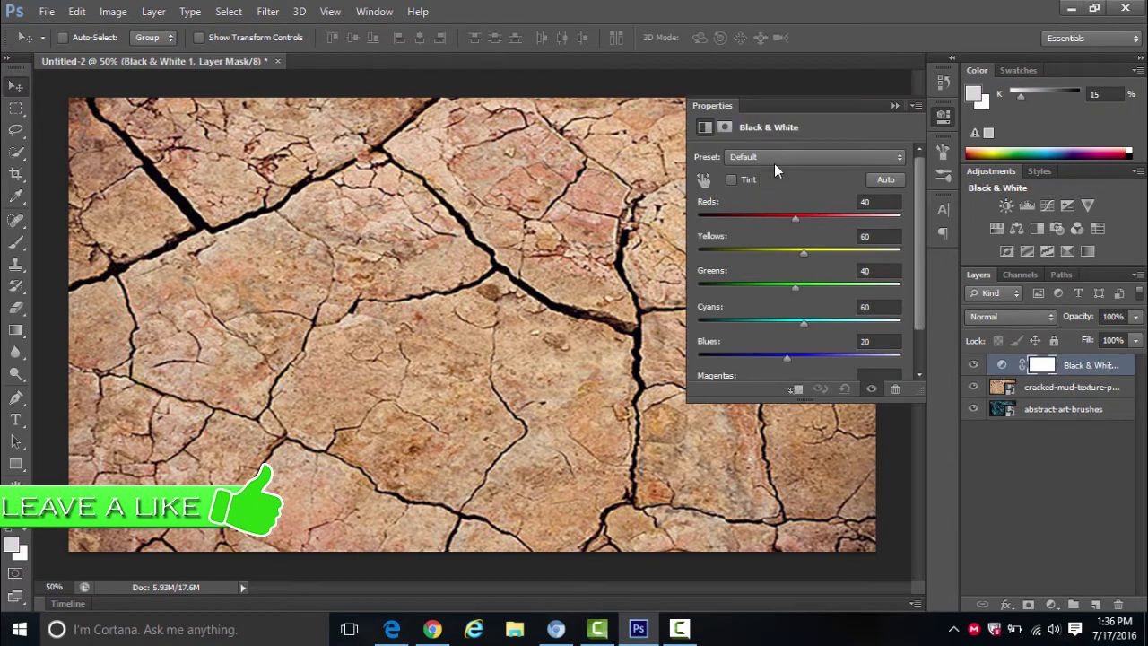
click(892, 106)
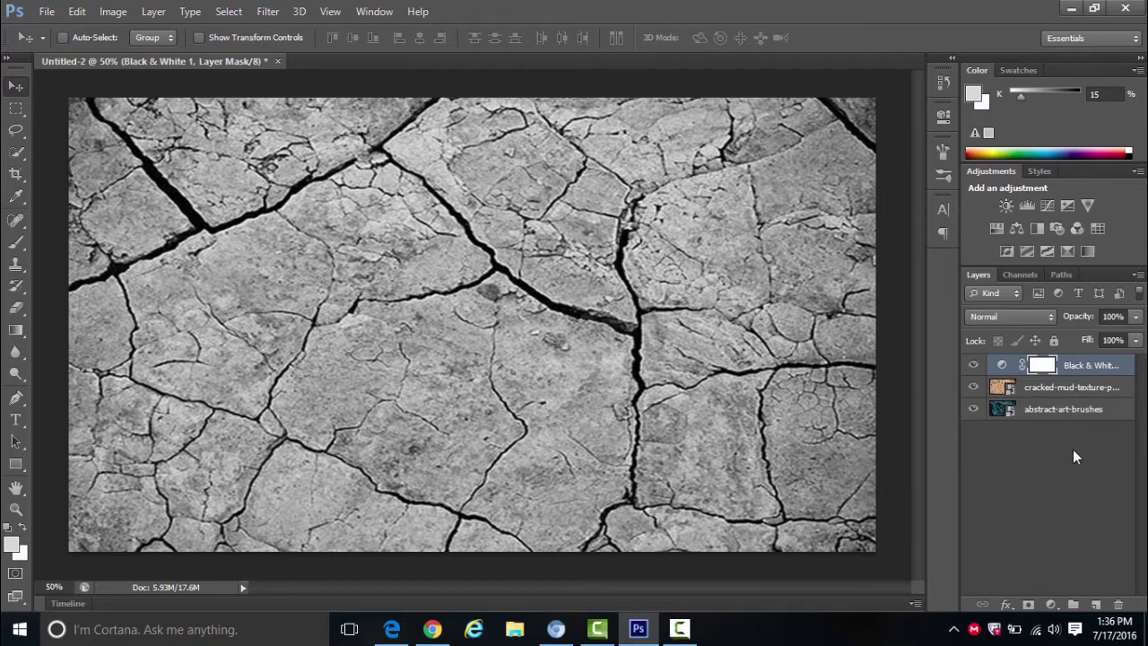
click(1074, 396)
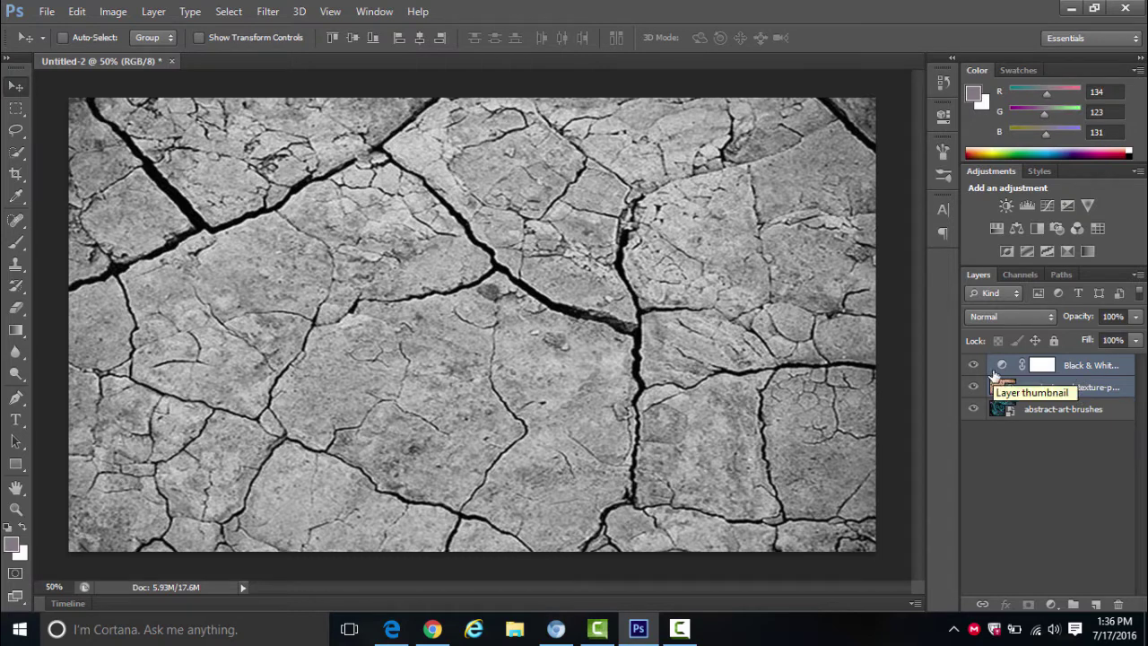
key(ctrl+e)
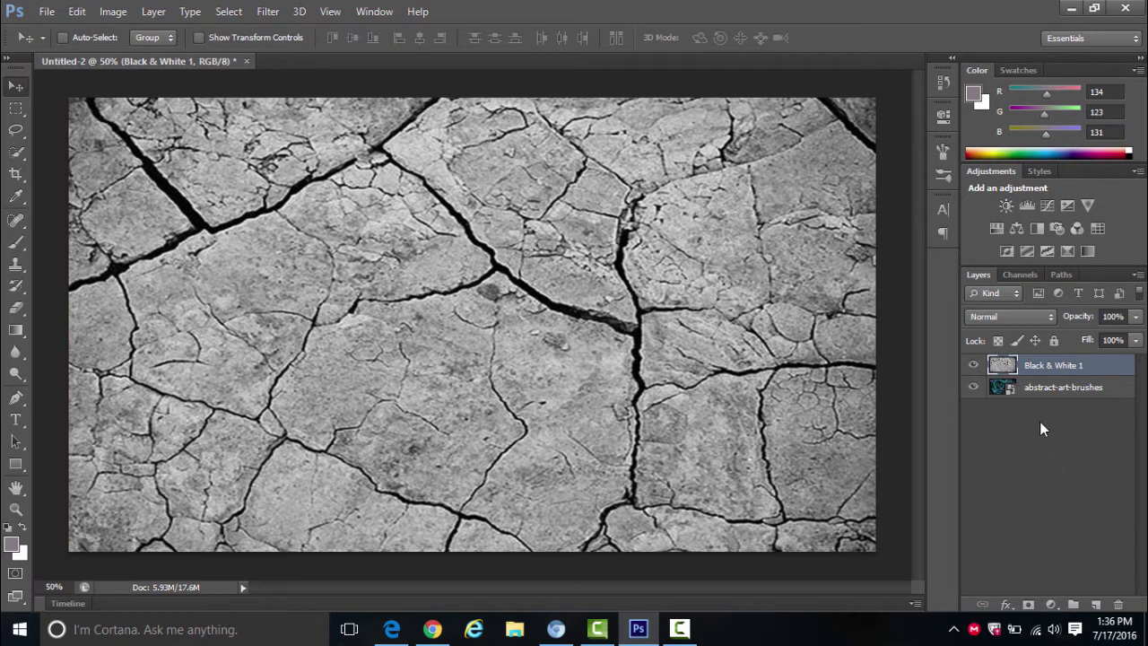
Step: Set the Black & White 1 layer's blend mode to Overlay
click(1014, 317)
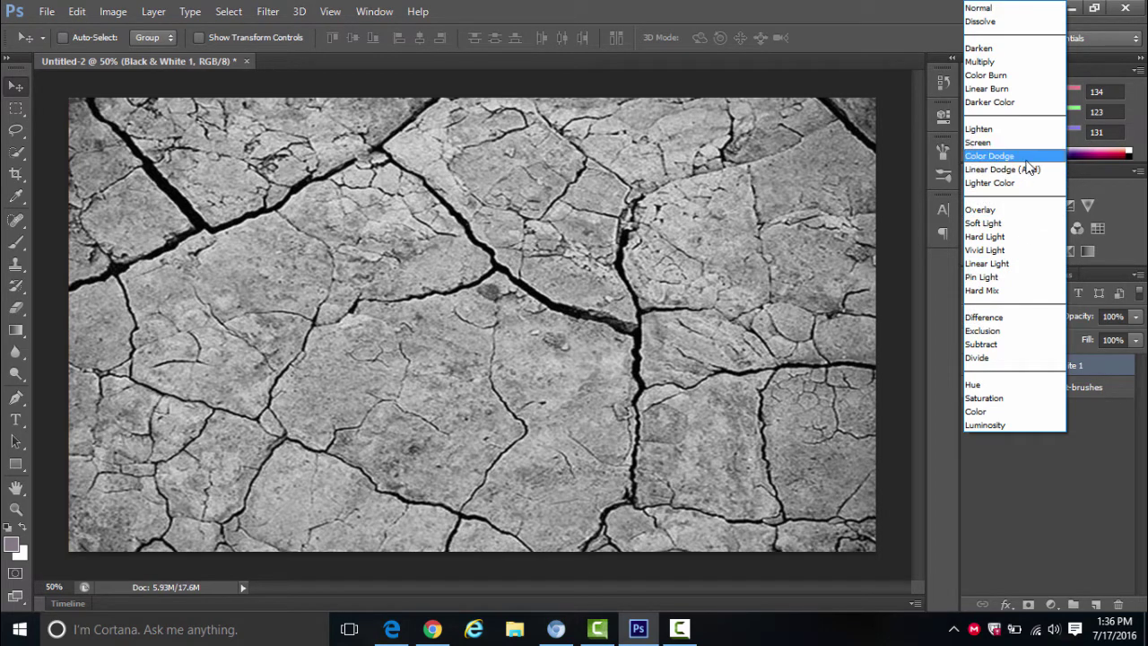
click(980, 209)
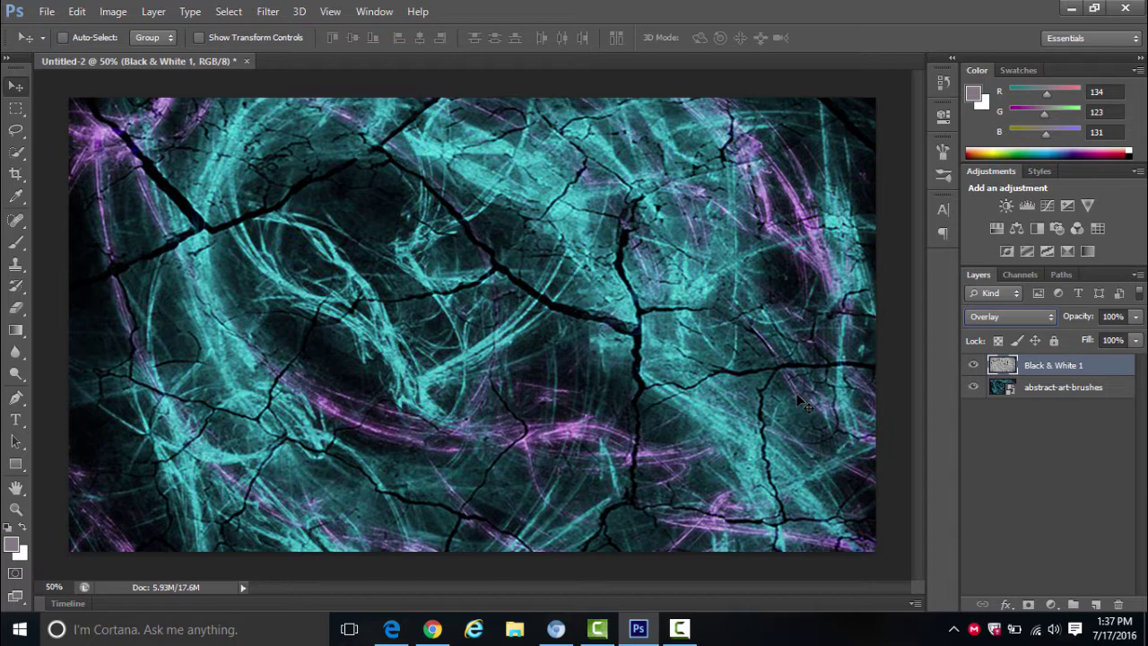
Step: Place blue-sky-texture-photoshop-textures.jpg into the document
click(49, 11)
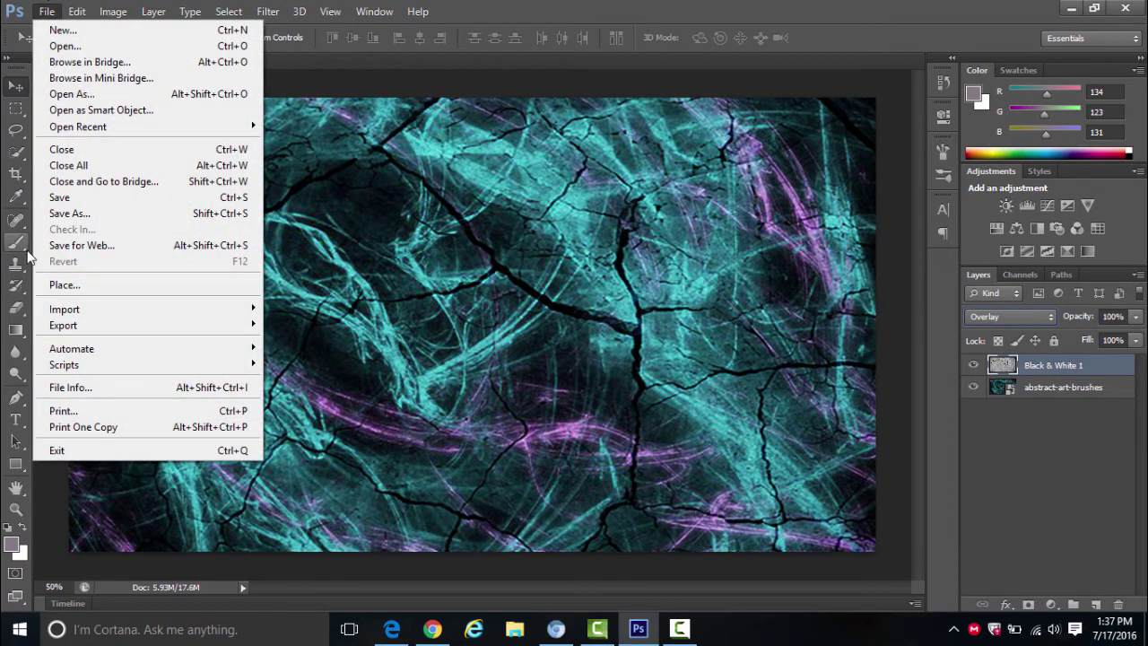
click(62, 285)
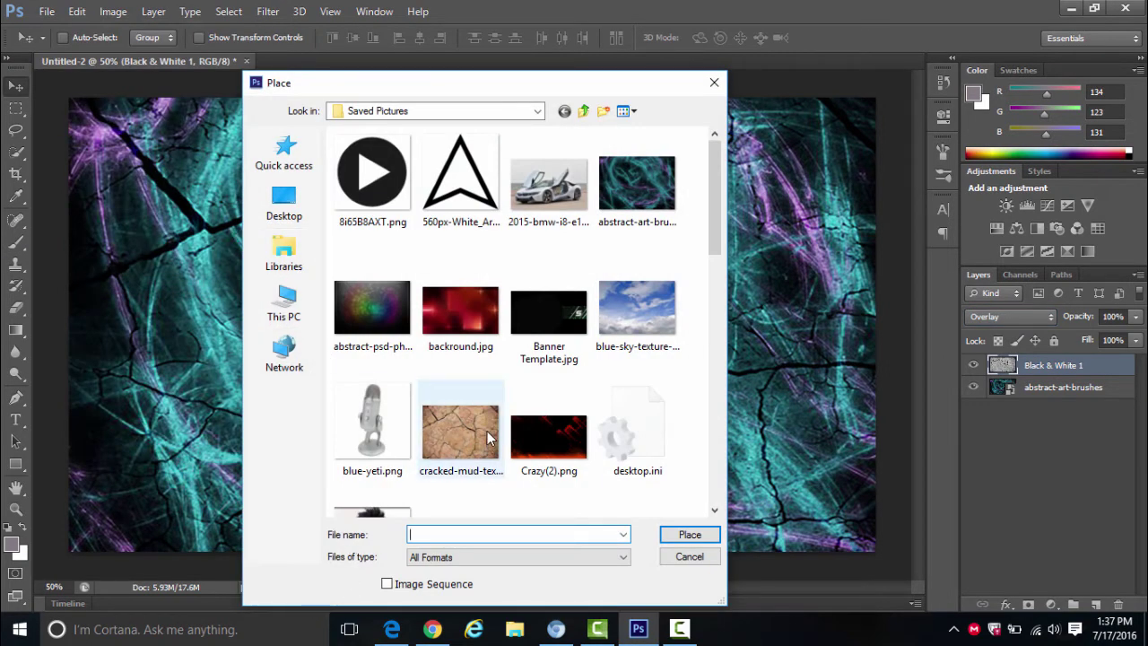
scroll(521, 224, down, 2)
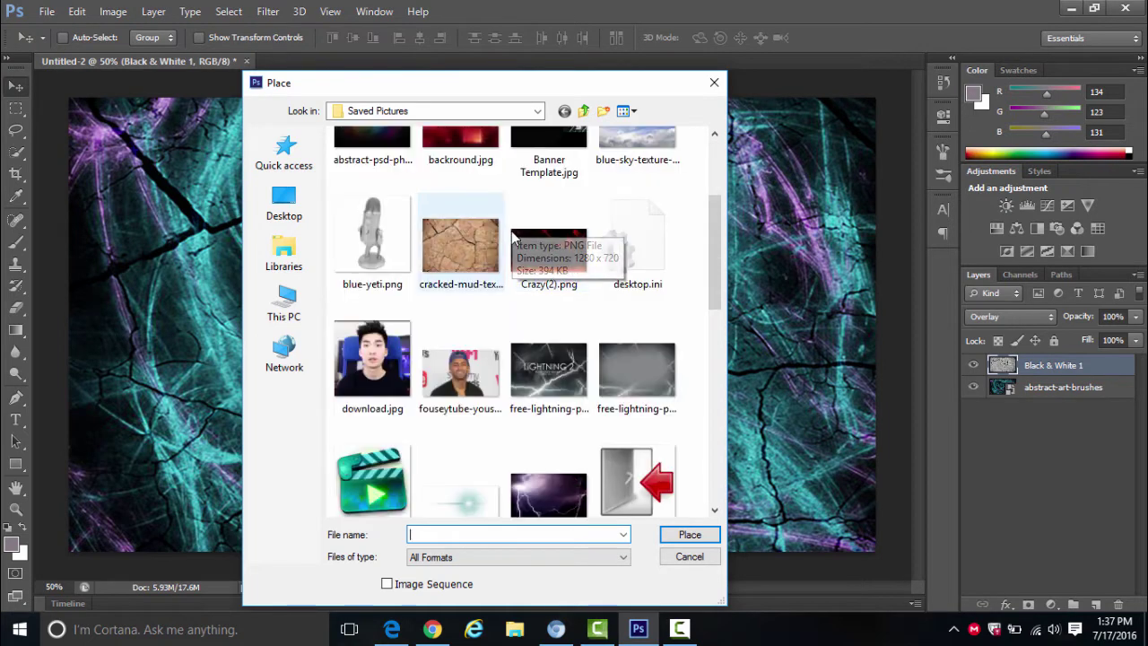
scroll(571, 219, up, 2)
click(643, 303)
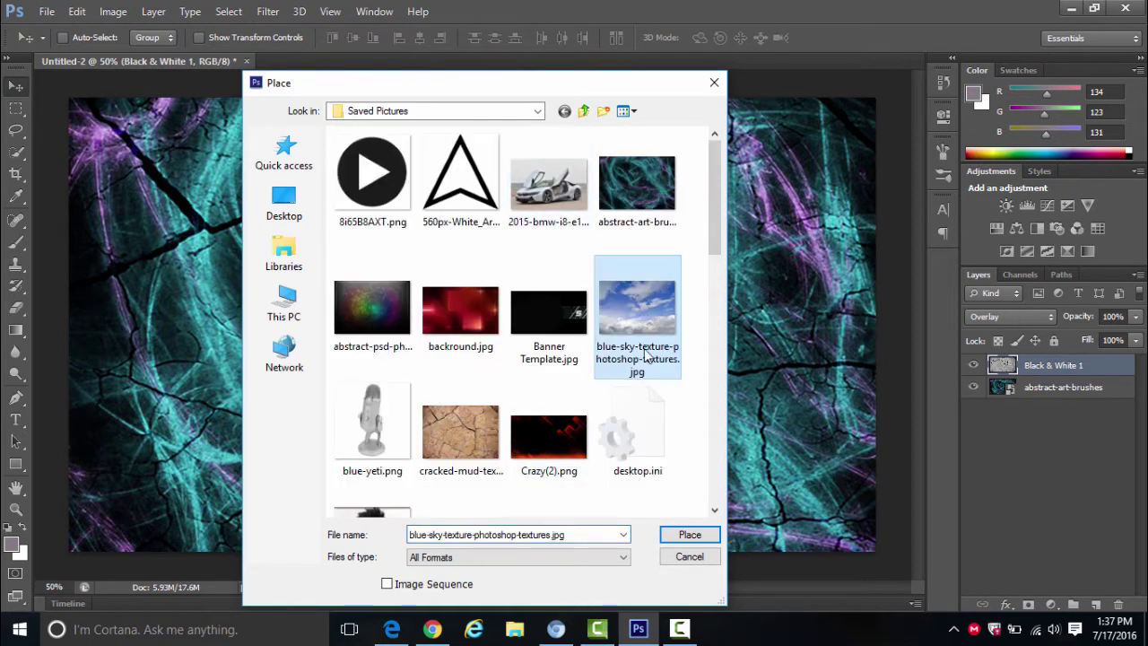
click(668, 535)
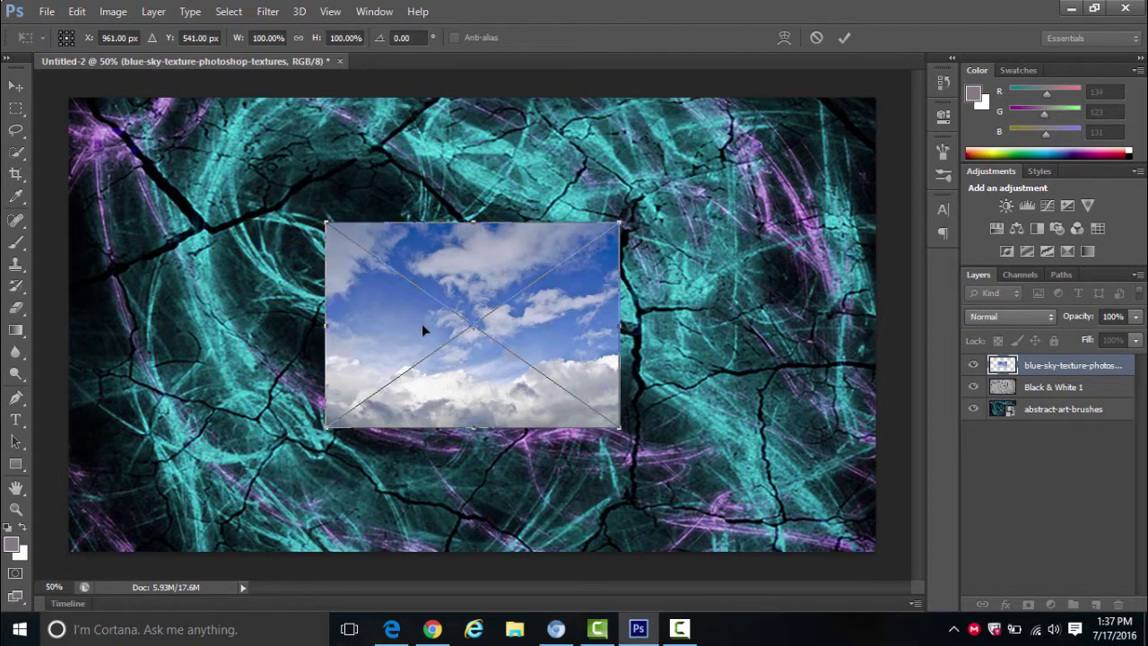
Step: Move the sky image to the top-left and scale it to cover the canvas
drag(389, 310, 145, 199)
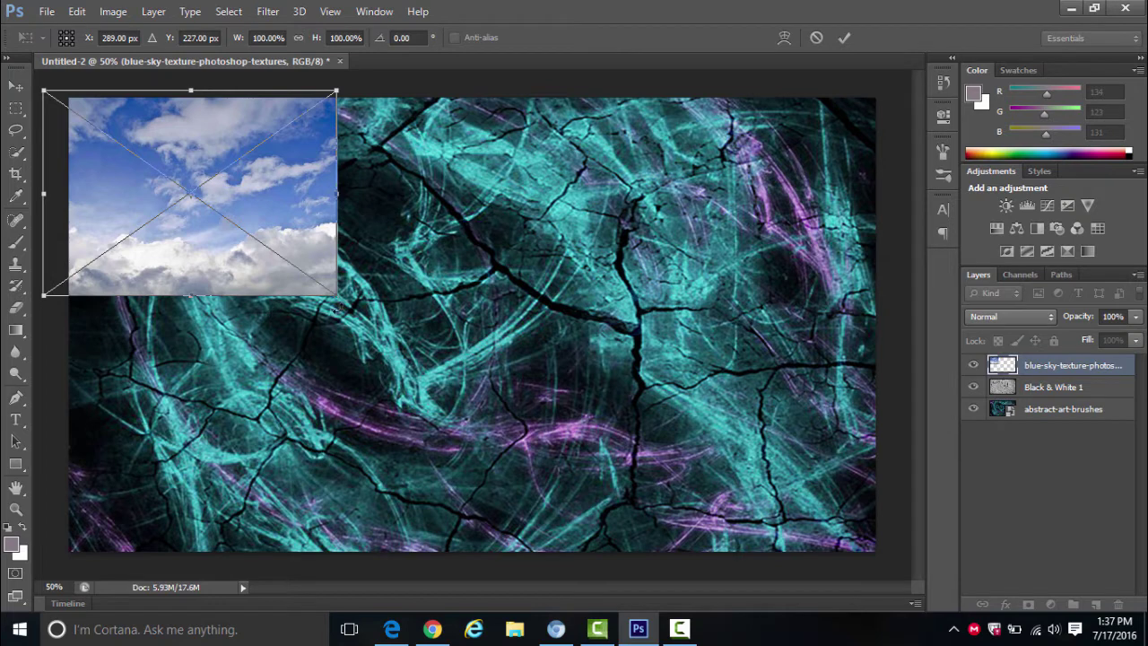
drag(333, 294, 1022, 633)
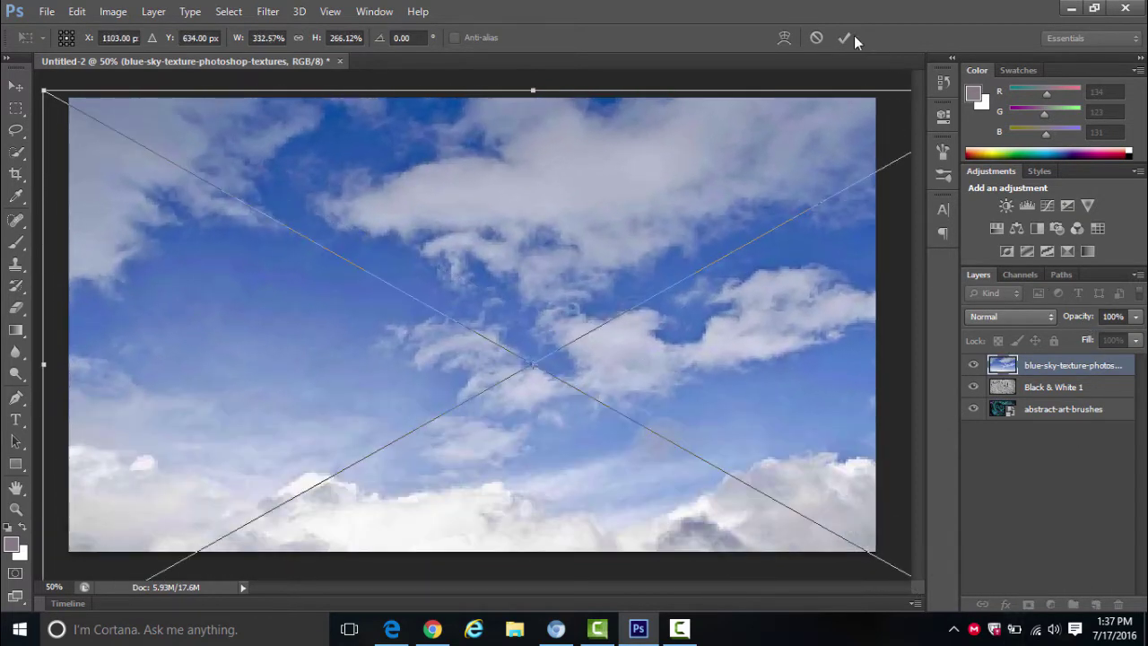
click(850, 37)
click(998, 315)
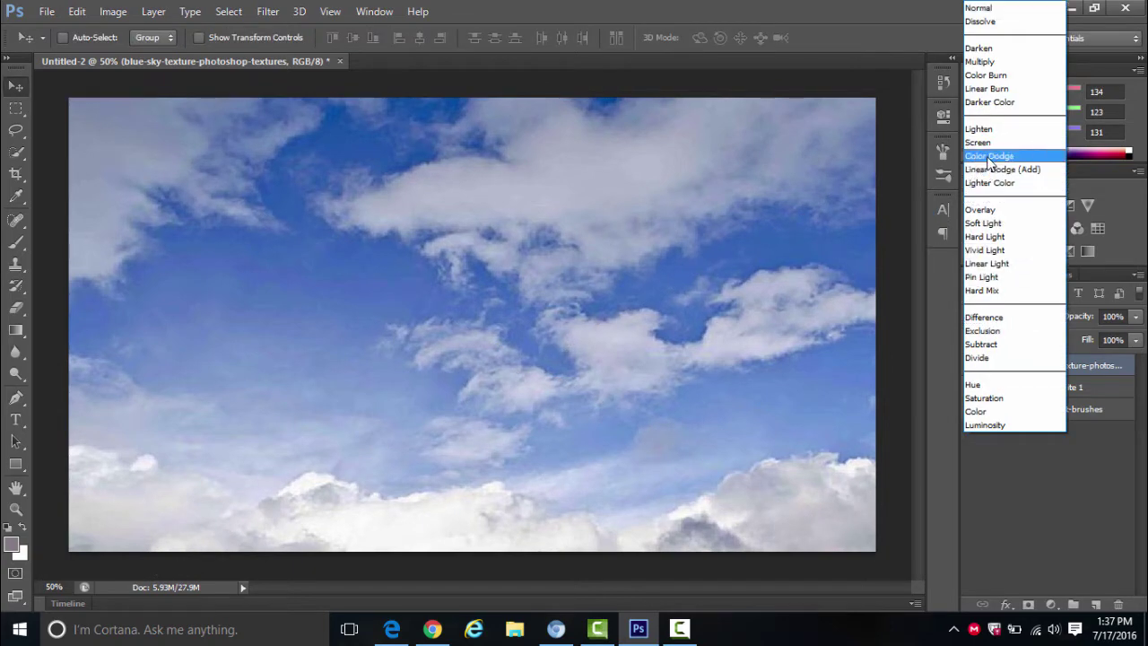
Step: Set the sky layer's blend mode to Color Dodge
click(989, 158)
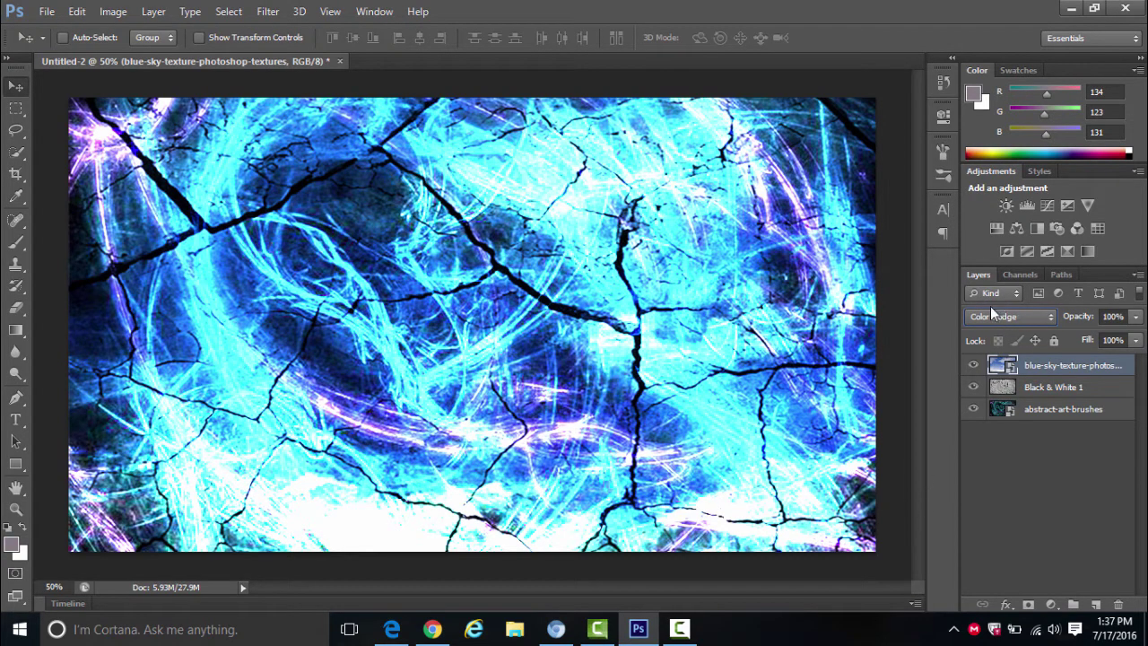
click(48, 13)
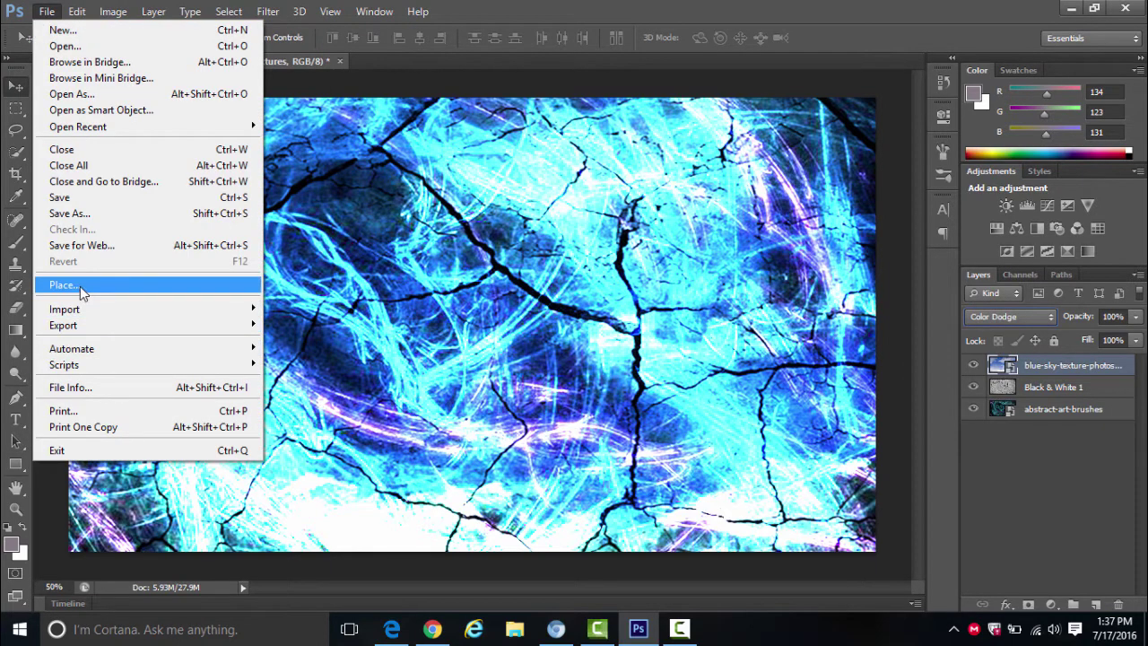
Step: Place the second free-lightning image, moved top-left and stretched over the whole canvas
click(80, 286)
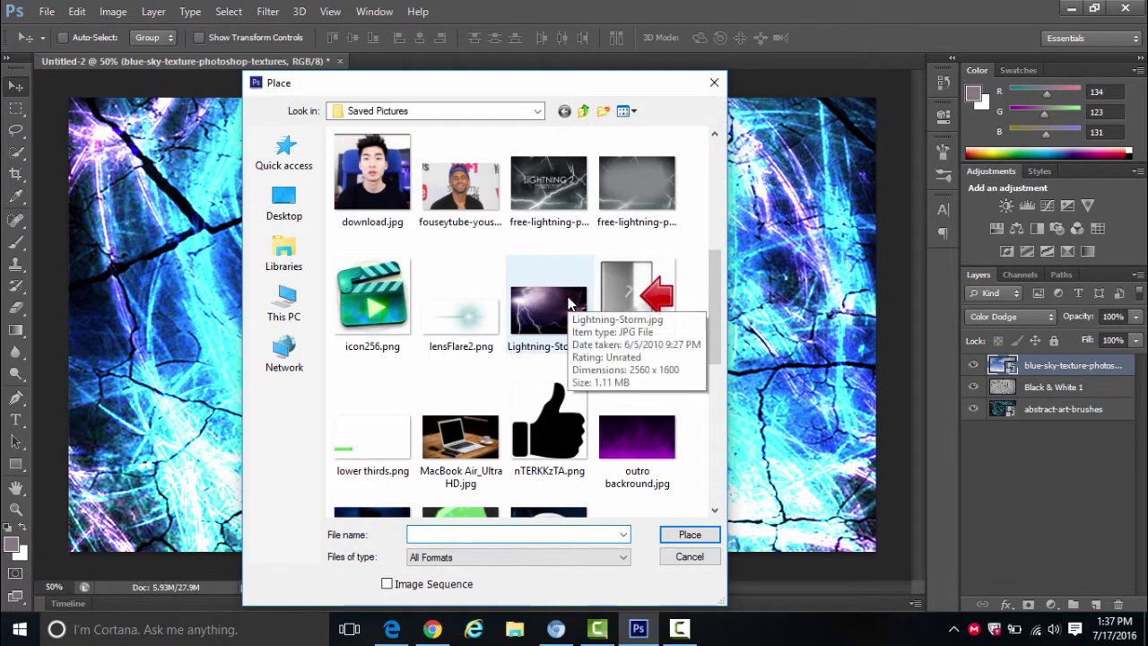
scroll(568, 305, down, 3)
scroll(565, 261, up, 1)
scroll(567, 269, down, 3)
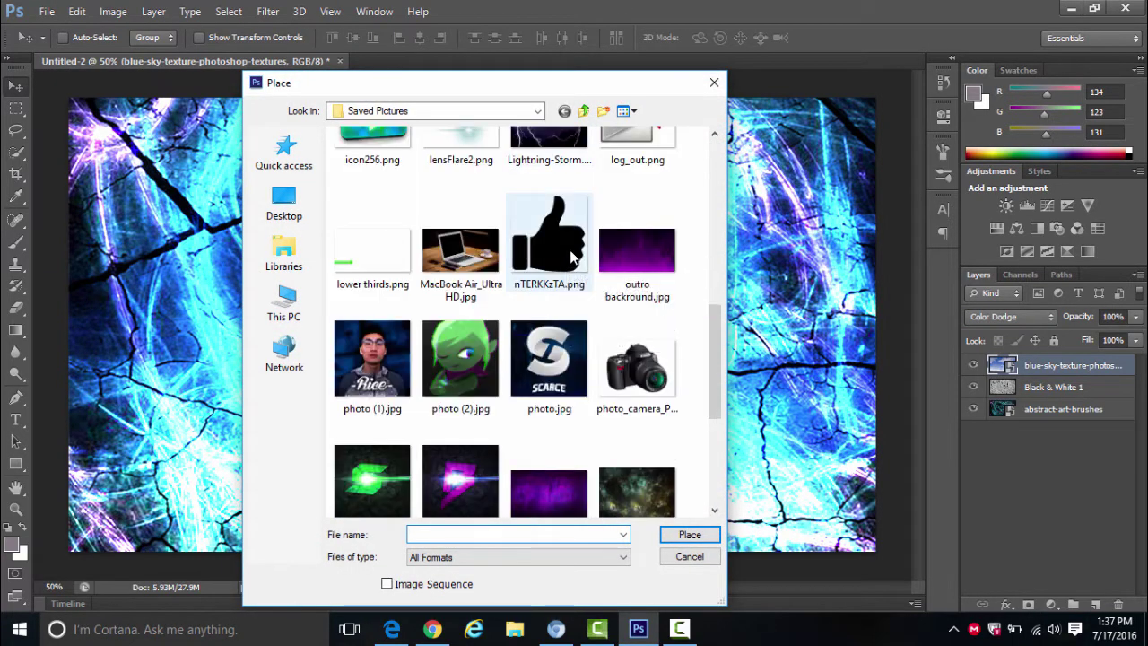
scroll(568, 287, down, 2)
scroll(570, 285, up, 2)
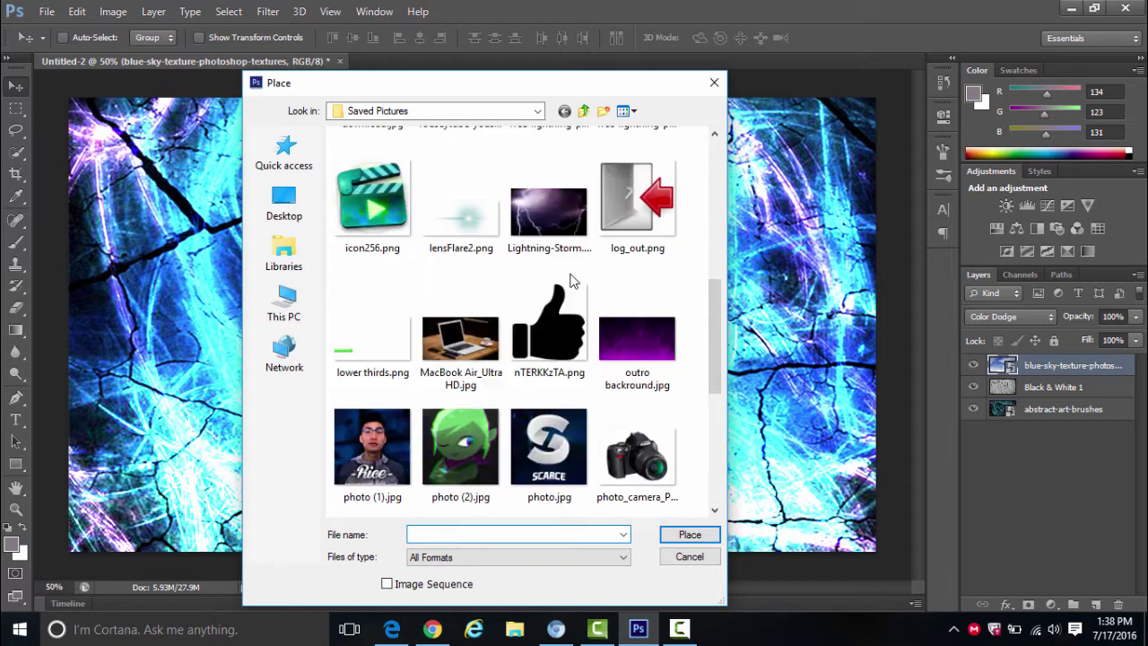
scroll(567, 283, up, 4)
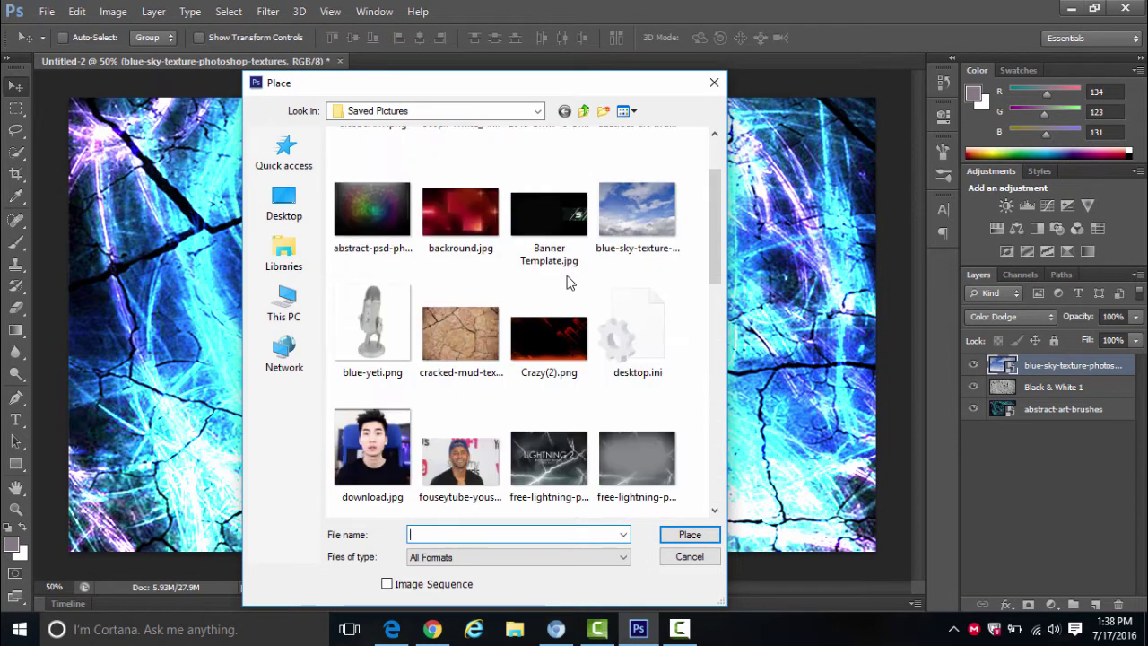
click(668, 485)
click(689, 537)
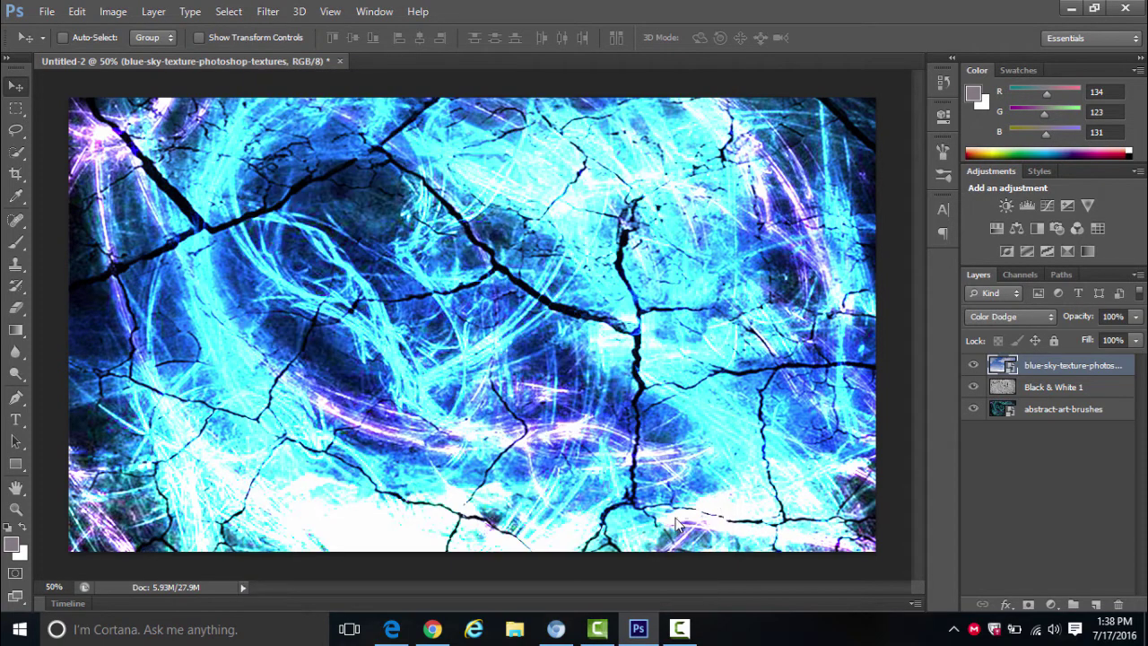
drag(422, 308, 152, 171)
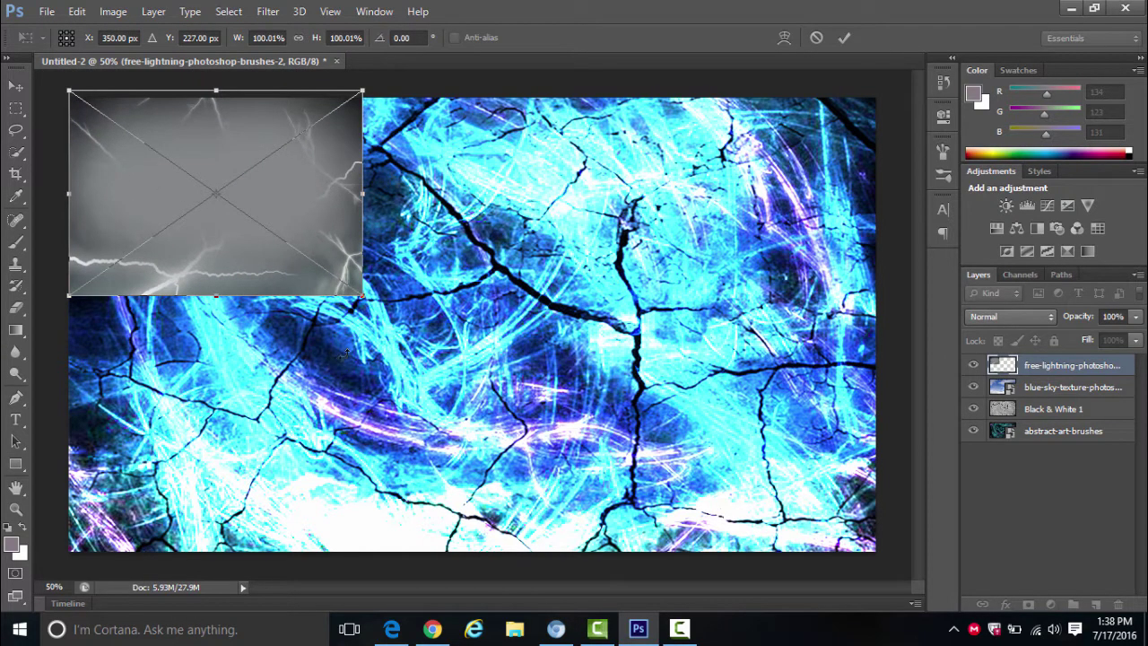
drag(359, 296, 933, 569)
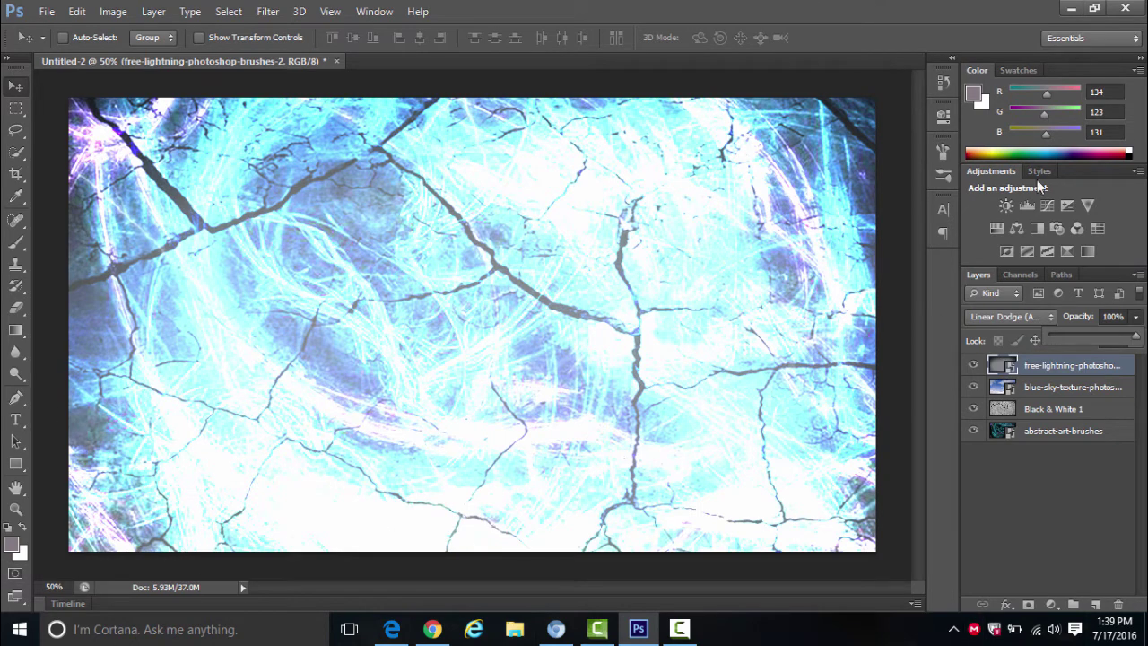
Step: Add a Brightness/Contrast adjustment with brightness lowered to -135
click(1015, 207)
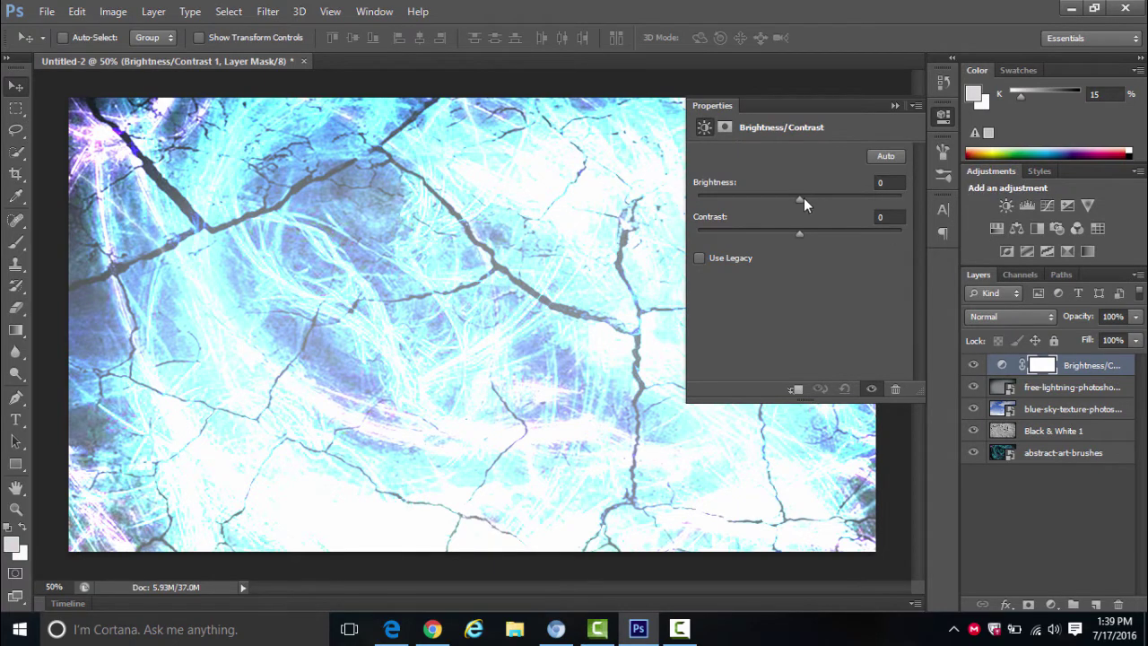
drag(800, 200, 708, 219)
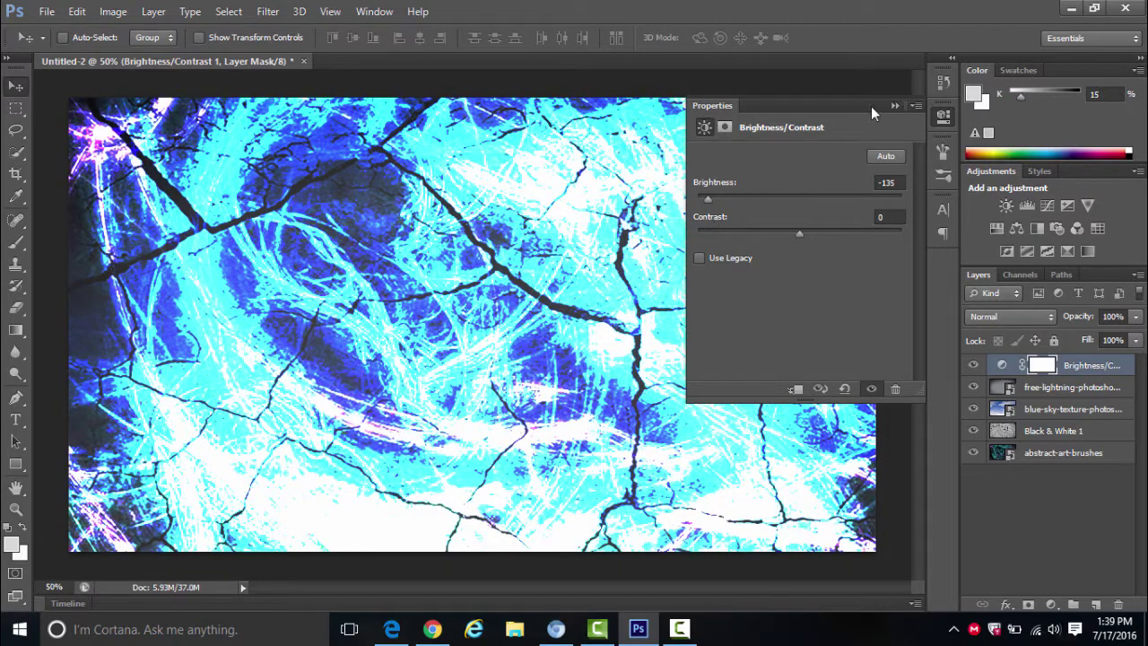